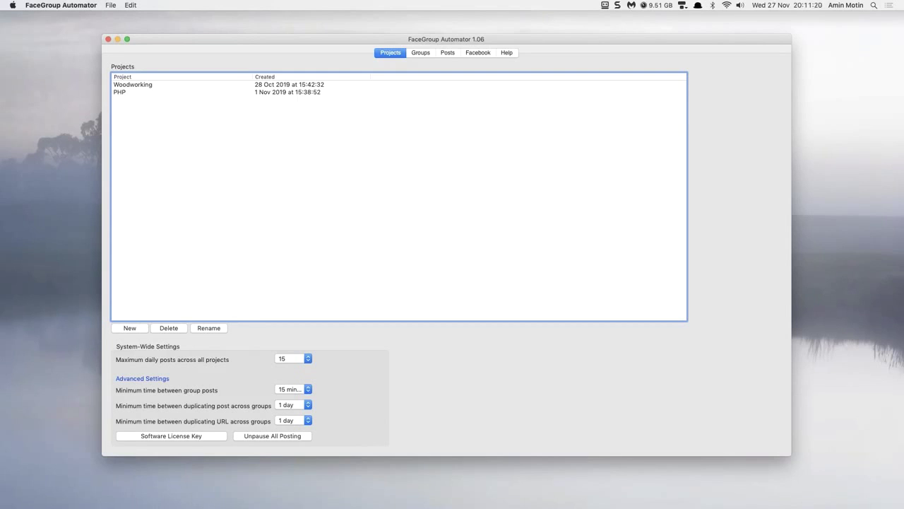
Step: Open the groups of the Woodworking project and search for groups with the keyword "sewing"
click(138, 87)
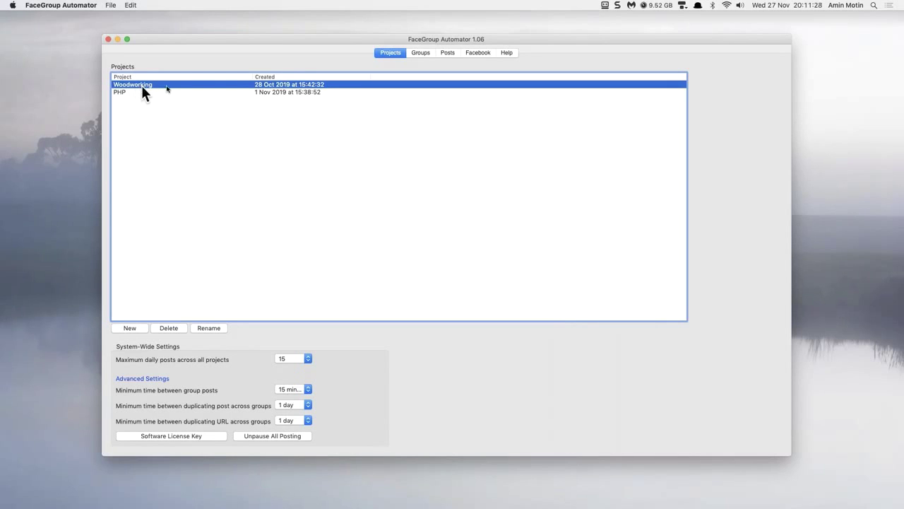
click(421, 54)
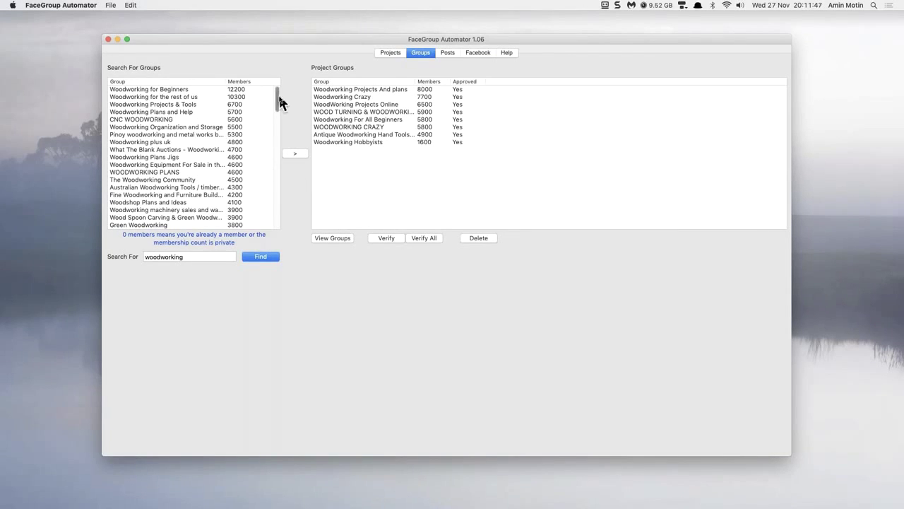
mouse_move(279, 103)
mouse_down()
mouse_move(276, 227)
mouse_move(268, 91)
mouse_up()
drag(202, 259, 108, 263)
text(sewing)
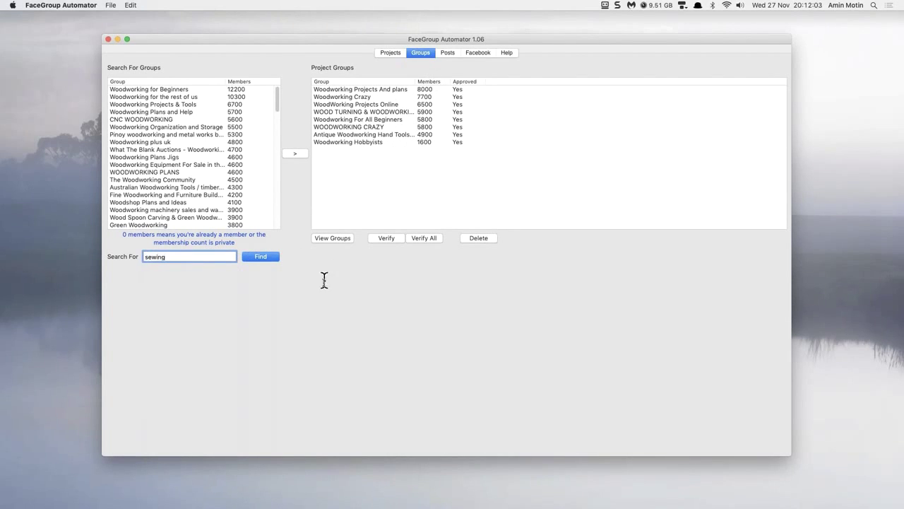
click(260, 259)
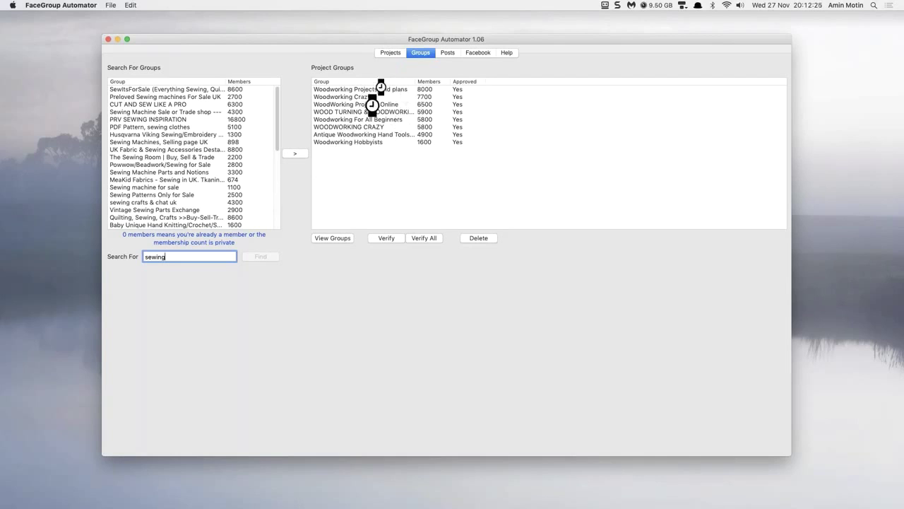
Step: Draft a new project post with the body text "Sample content", leave its URL empty, and discard it
click(448, 52)
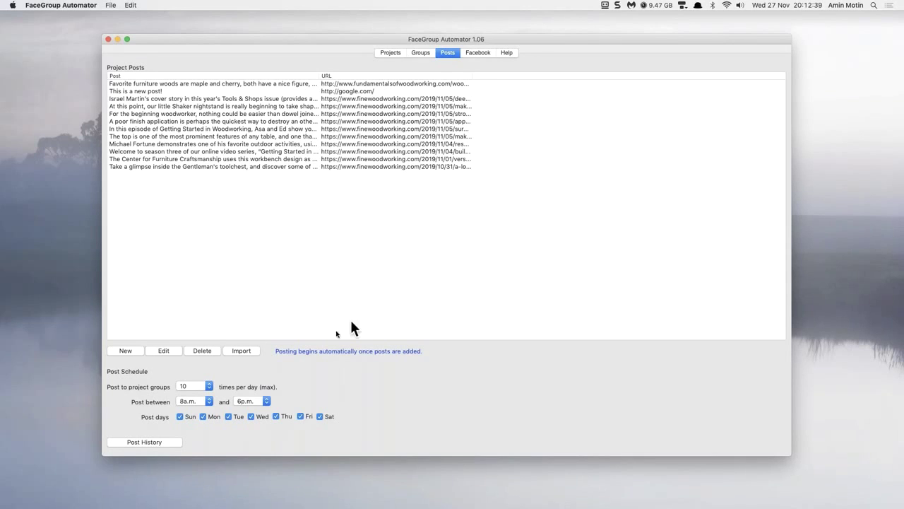
click(124, 349)
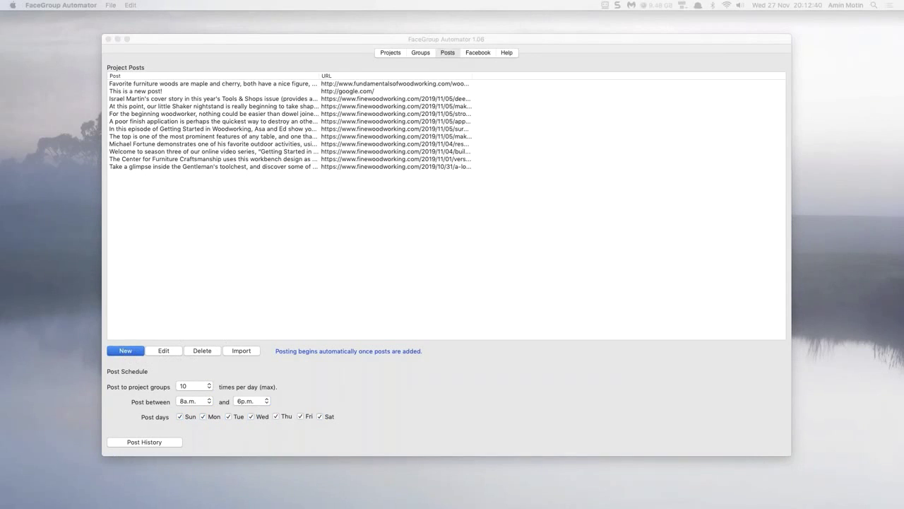
drag(555, 173, 402, 126)
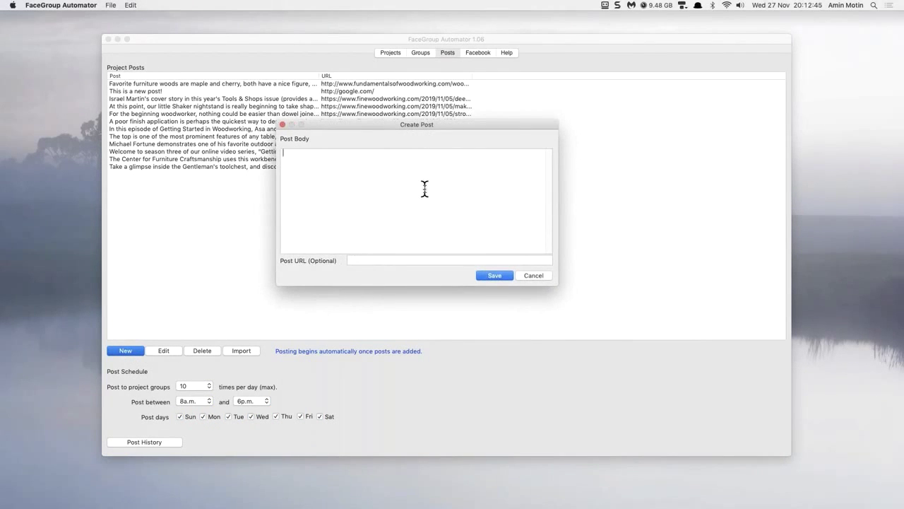
text(Sample content)
click(447, 260)
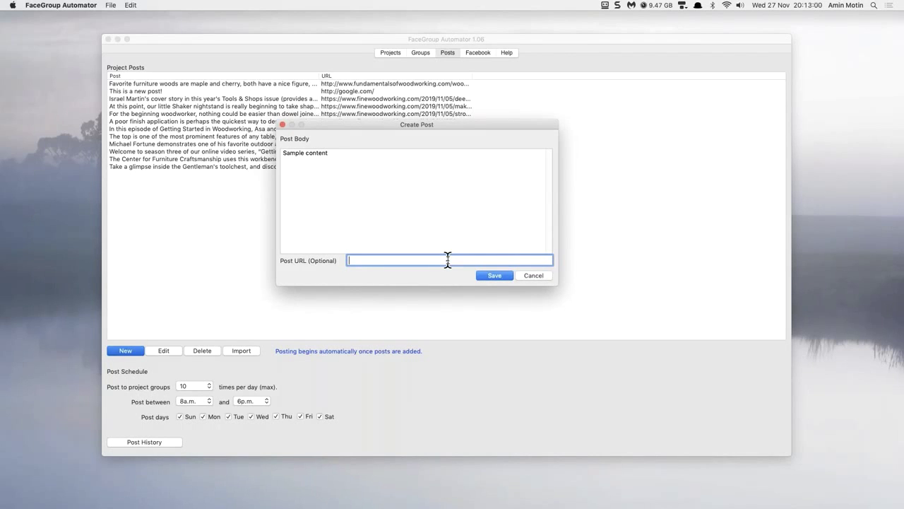
click(536, 276)
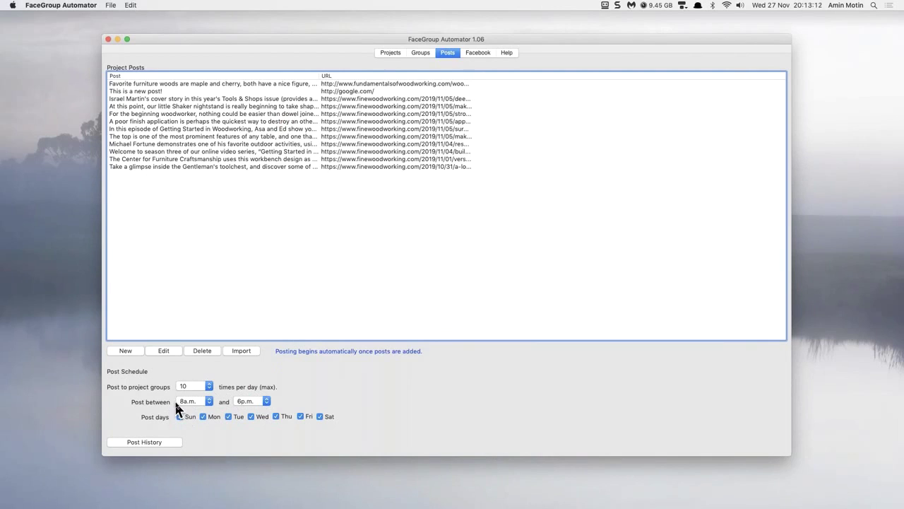
Step: Look through the end-time options of the post schedule and leave the setting as it is
click(266, 401)
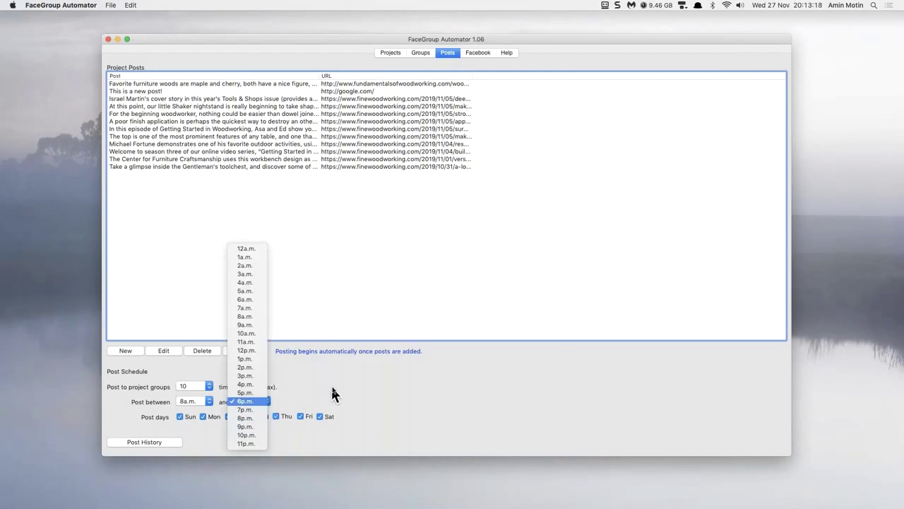
click(332, 393)
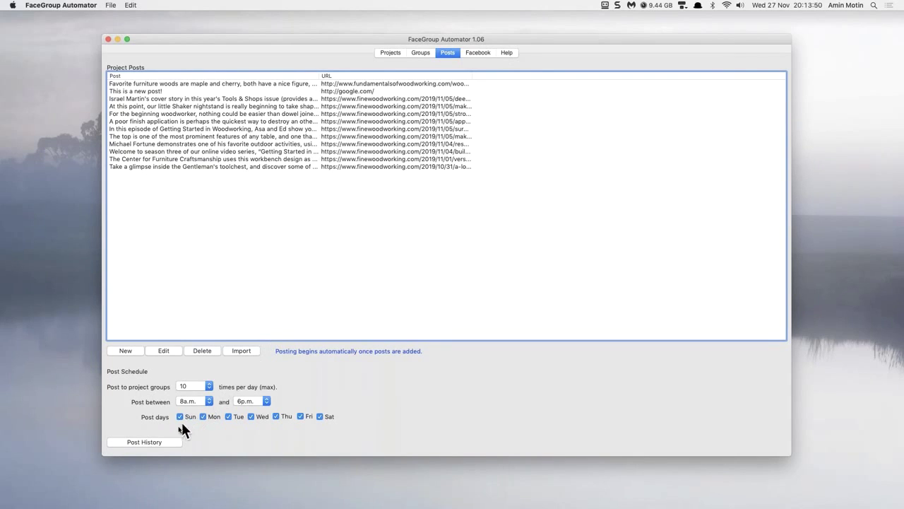
Step: Review the project's post history, sorting it by URL and by posted date, and close it
click(146, 443)
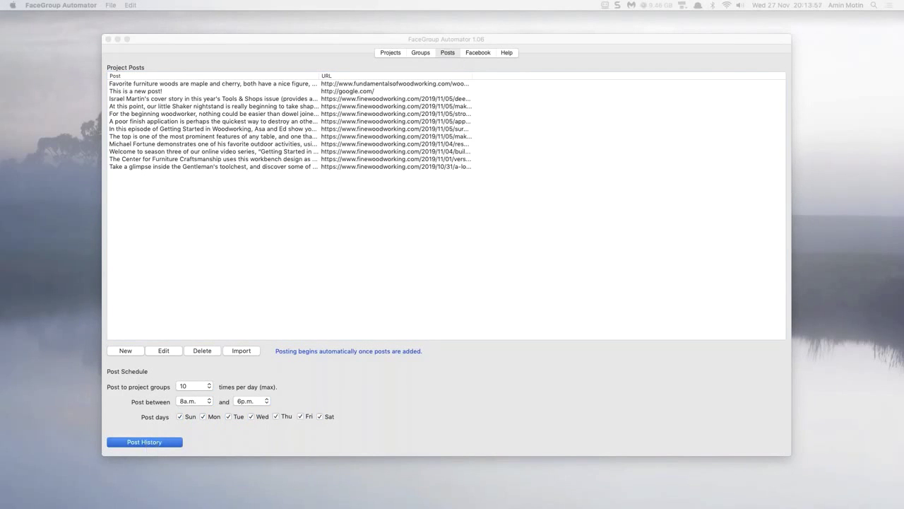
drag(700, 138, 371, 90)
drag(520, 348, 778, 366)
drag(491, 109, 586, 113)
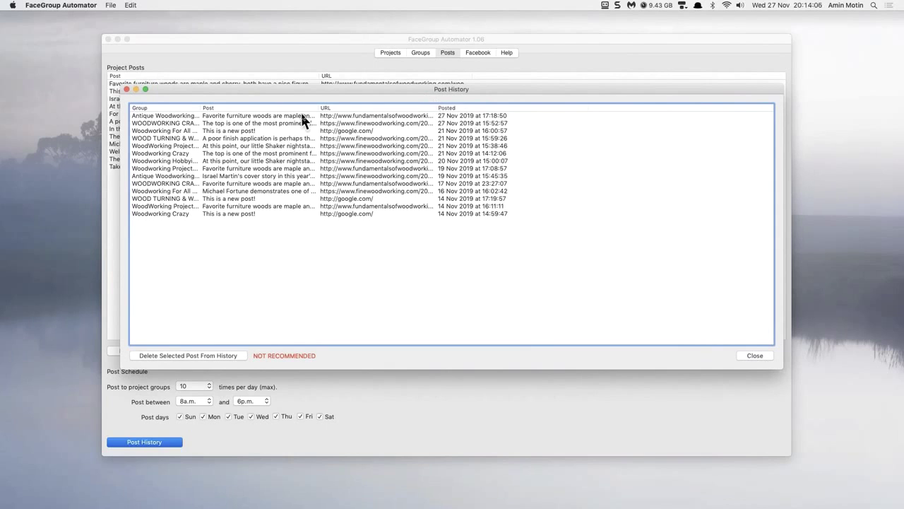
click(321, 108)
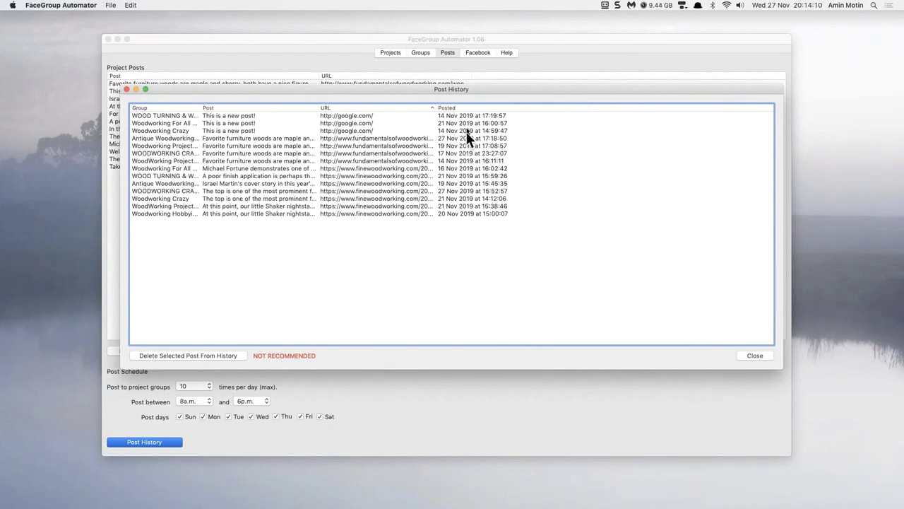
click(468, 110)
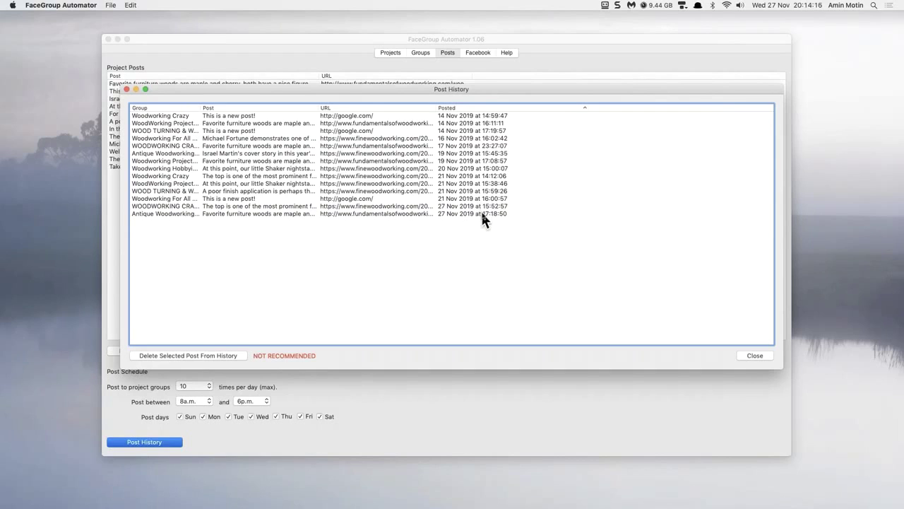
click(753, 356)
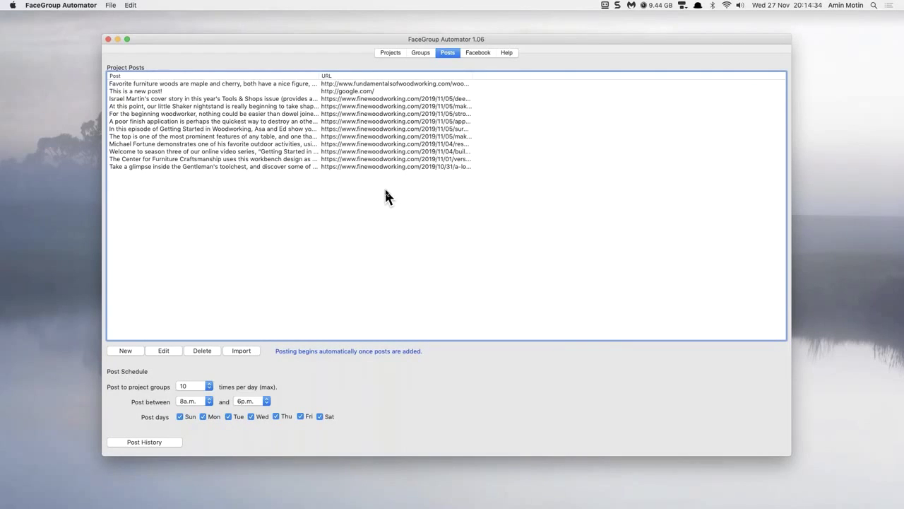
Step: Review the system-wide posting settings and return to the project's posts
click(391, 53)
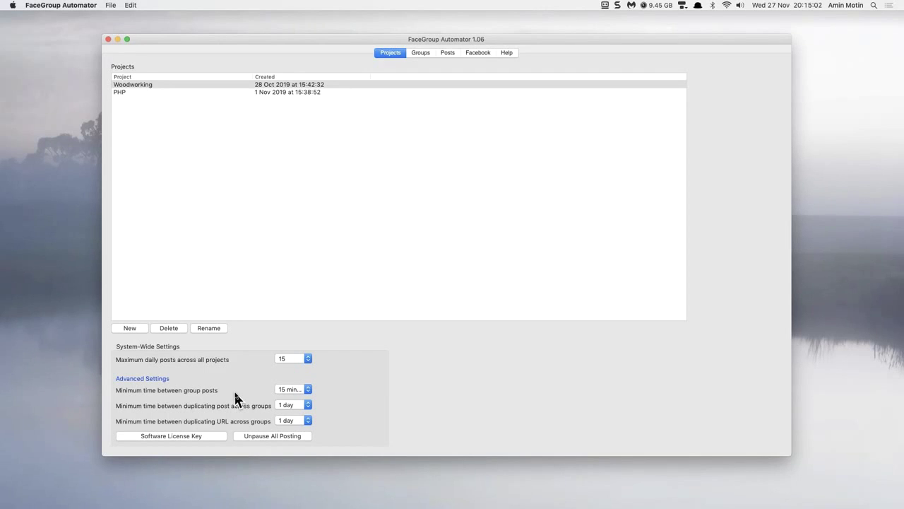
click(448, 55)
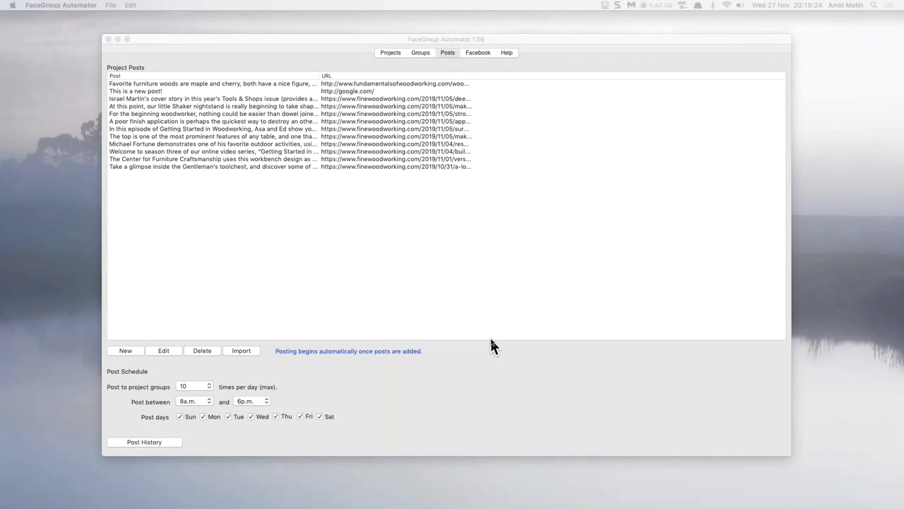
click(241, 351)
drag(882, 218, 376, 144)
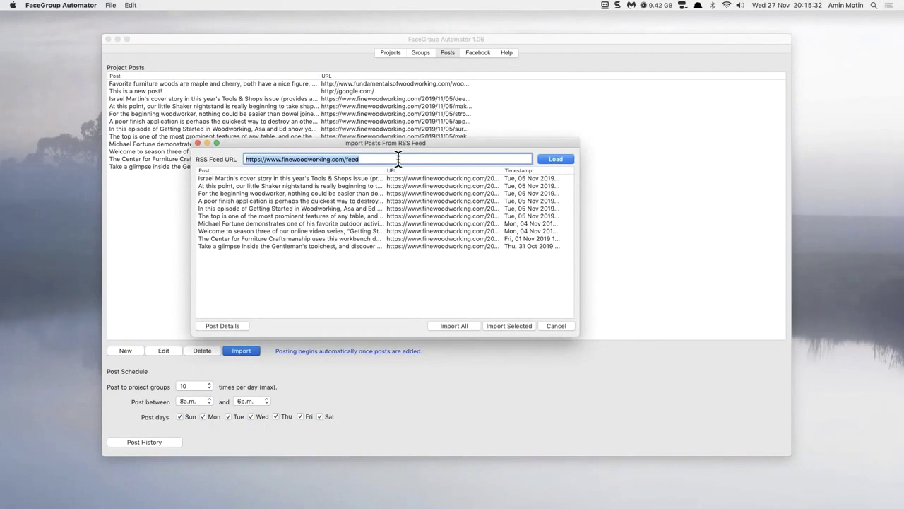
key(BackSpace)
right_click(374, 160)
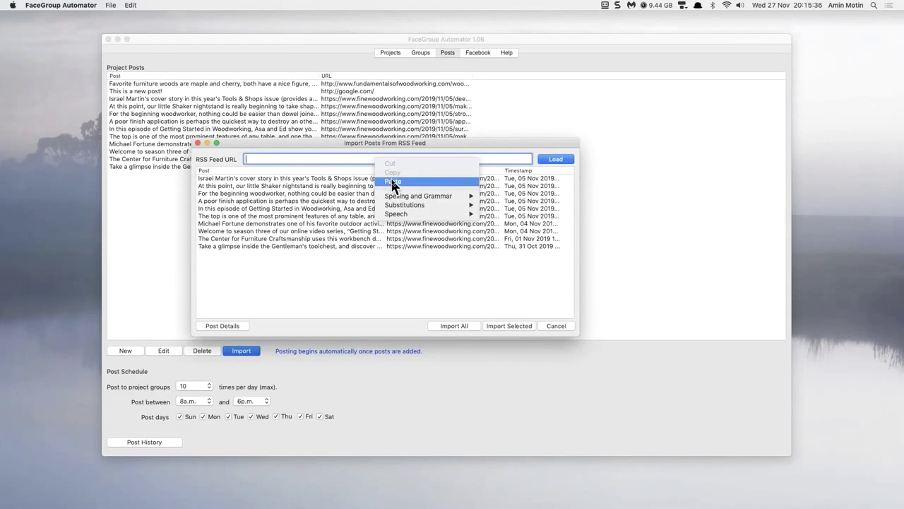
click(391, 181)
click(556, 160)
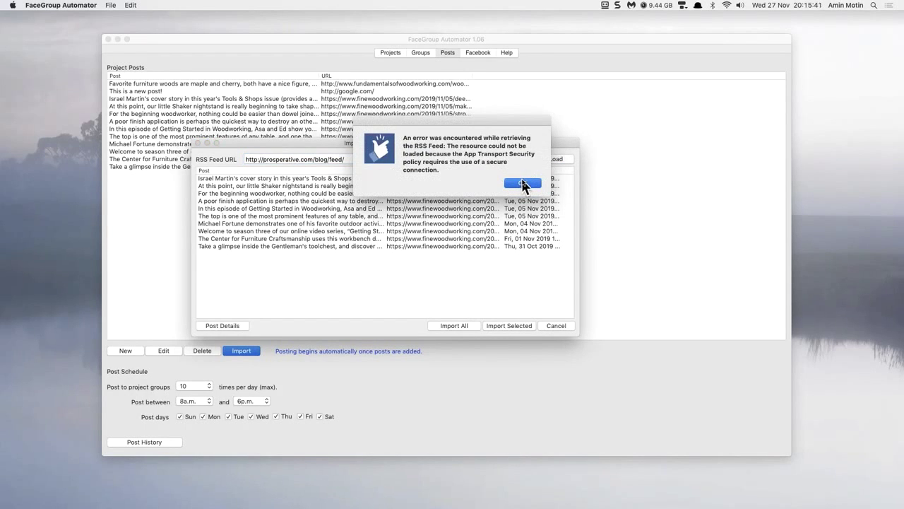
click(523, 183)
click(405, 159)
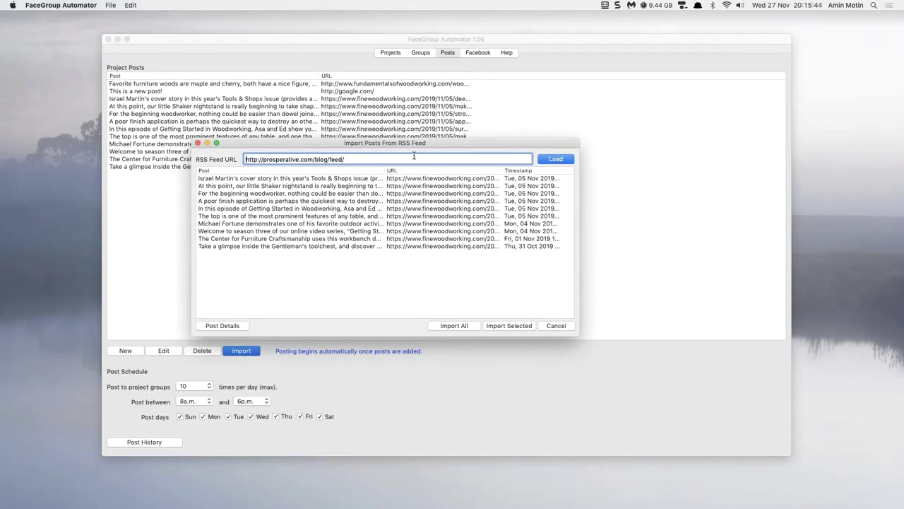
text(s)
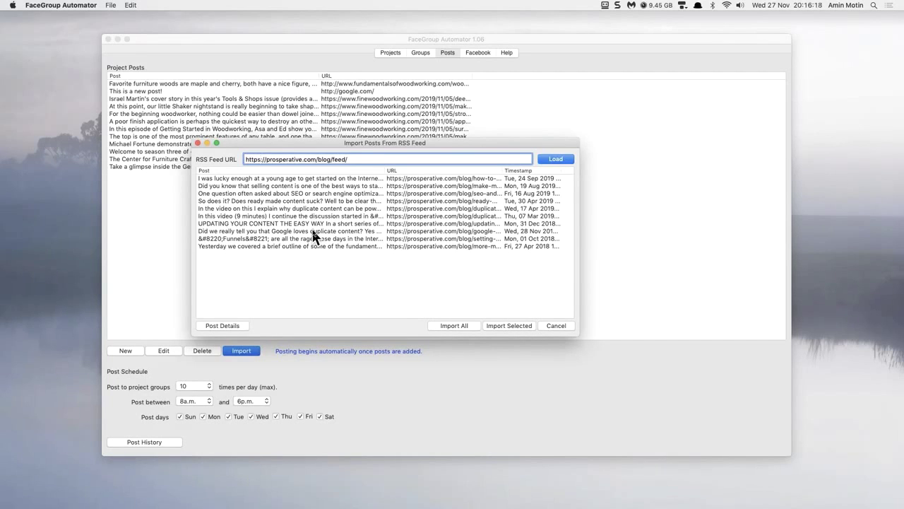
drag(355, 142, 538, 192)
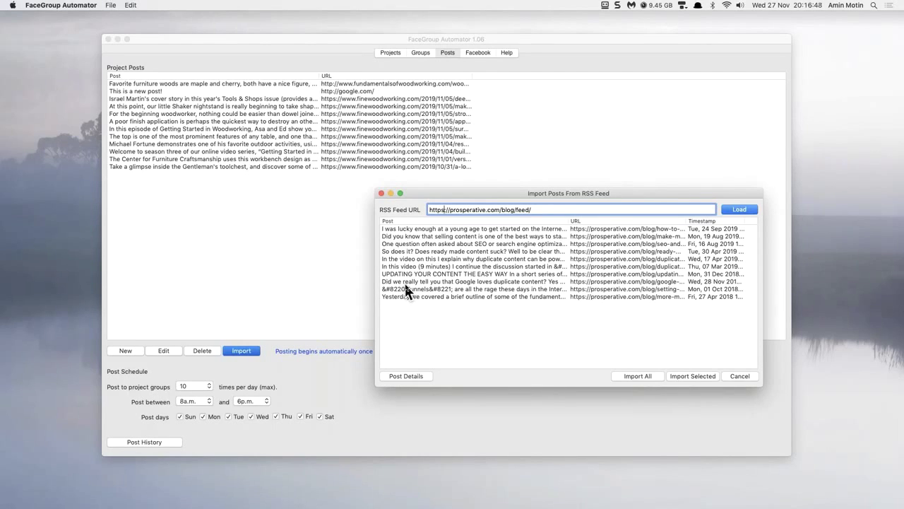
drag(615, 190, 535, 165)
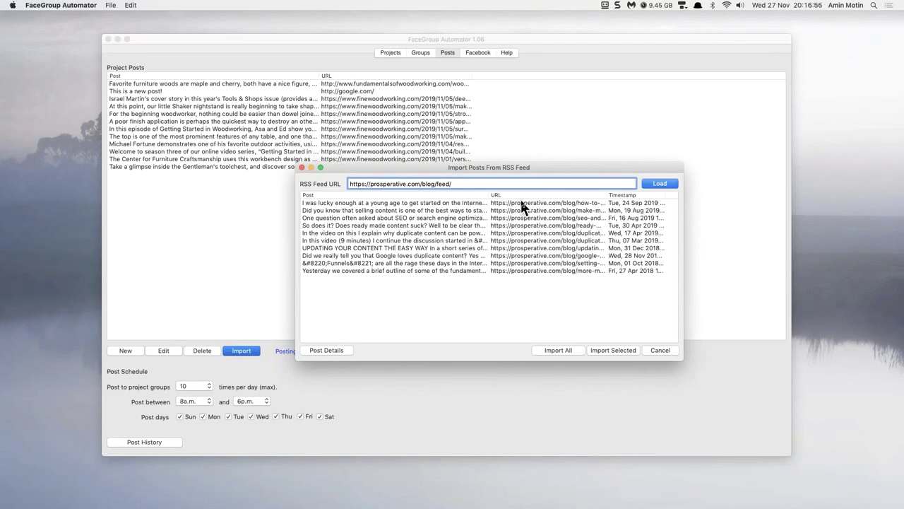
Step: View the description, URL and posted date of the feed post about SEO and video, and close the details
click(367, 217)
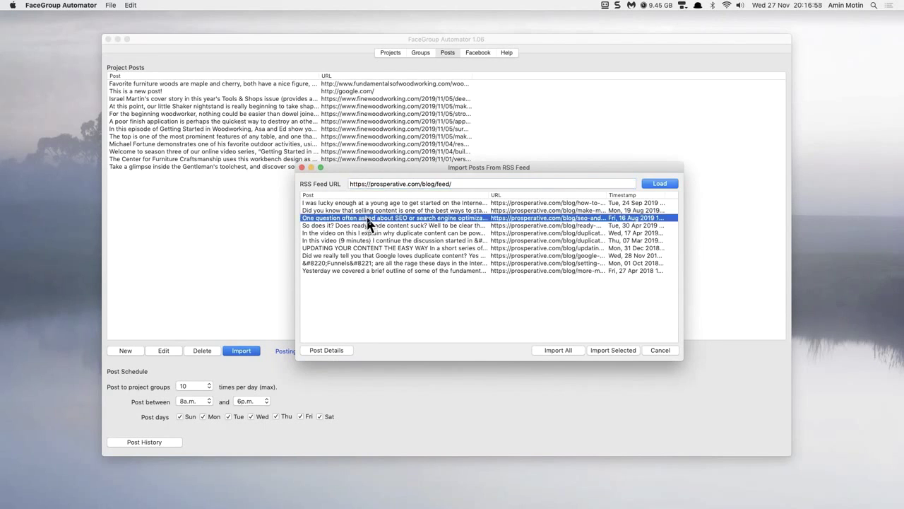
click(326, 349)
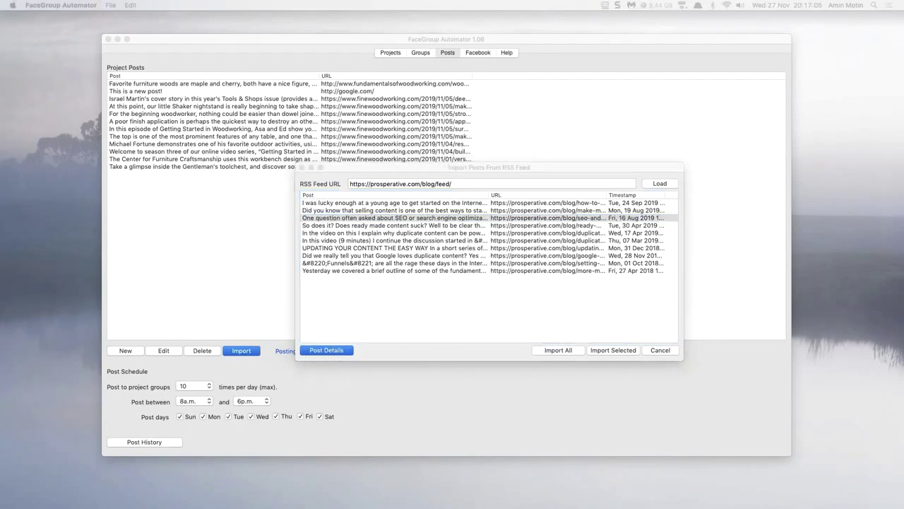
drag(578, 223, 408, 175)
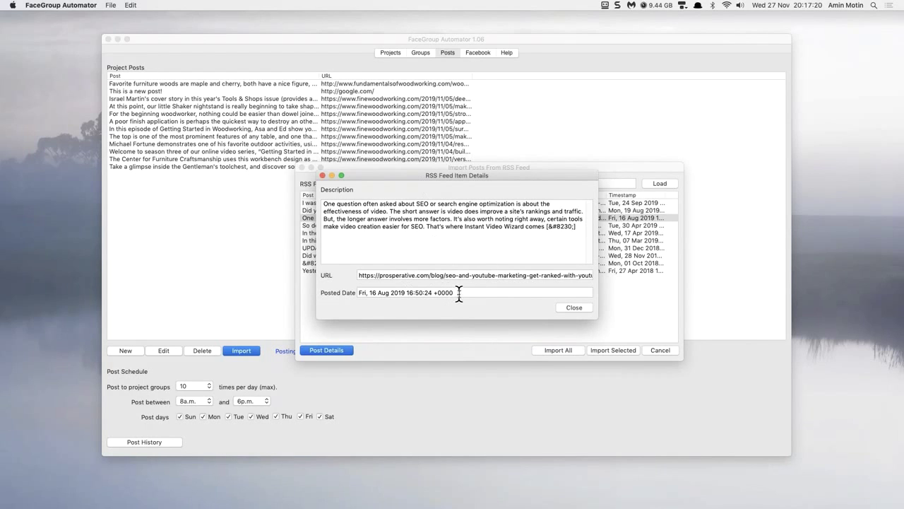
drag(459, 293, 344, 293)
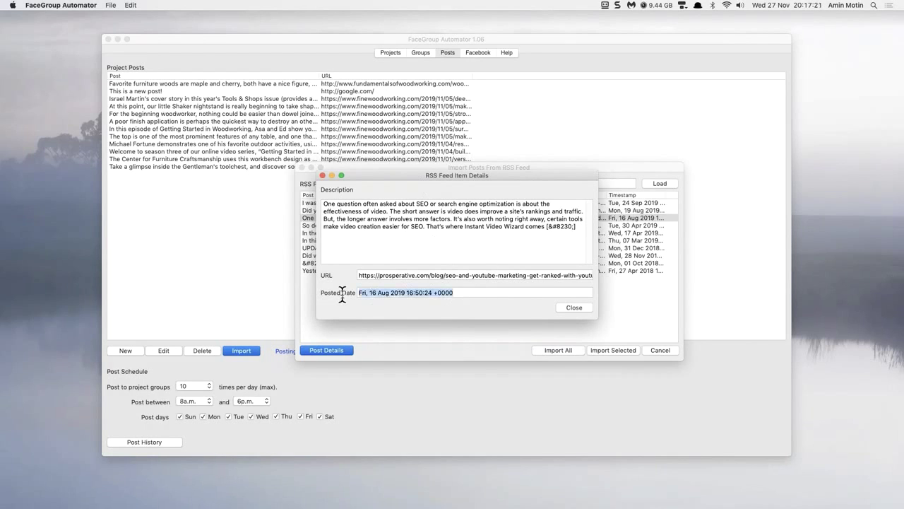
click(446, 233)
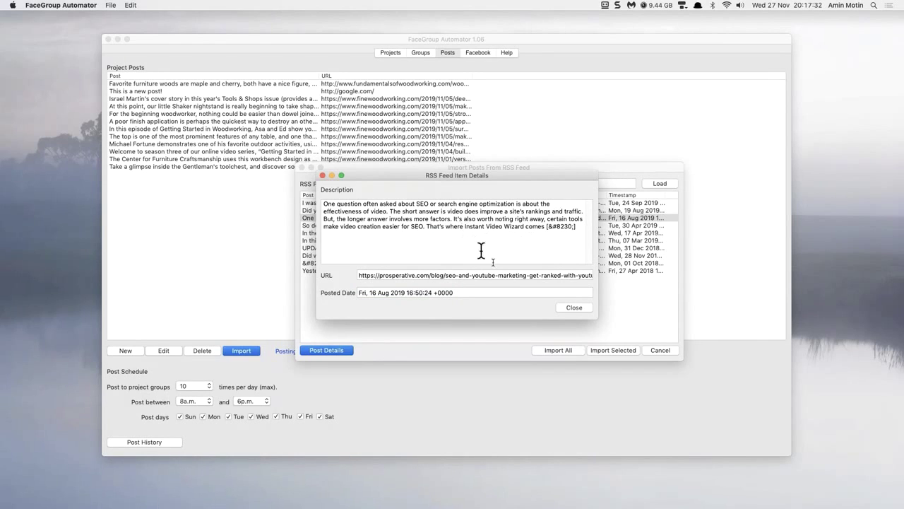
click(573, 308)
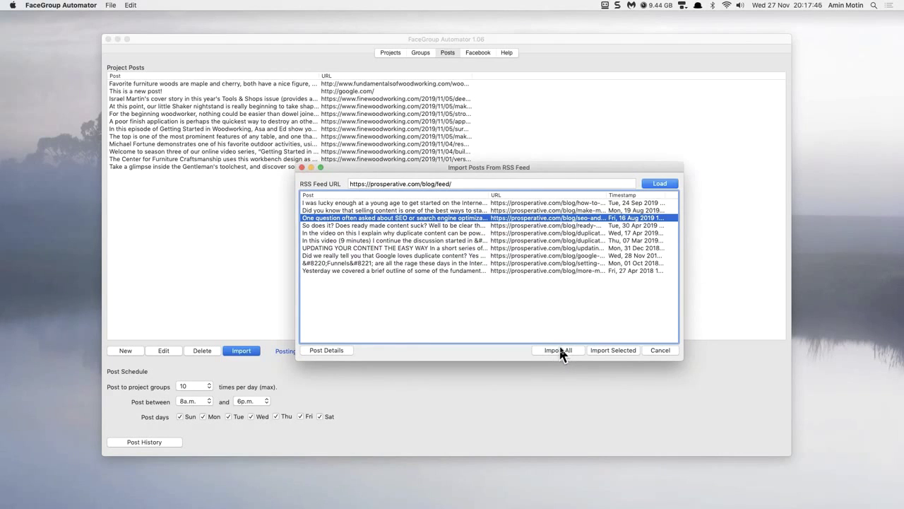
Step: Import all posts of the loaded RSS feed into the project
drag(493, 166, 682, 234)
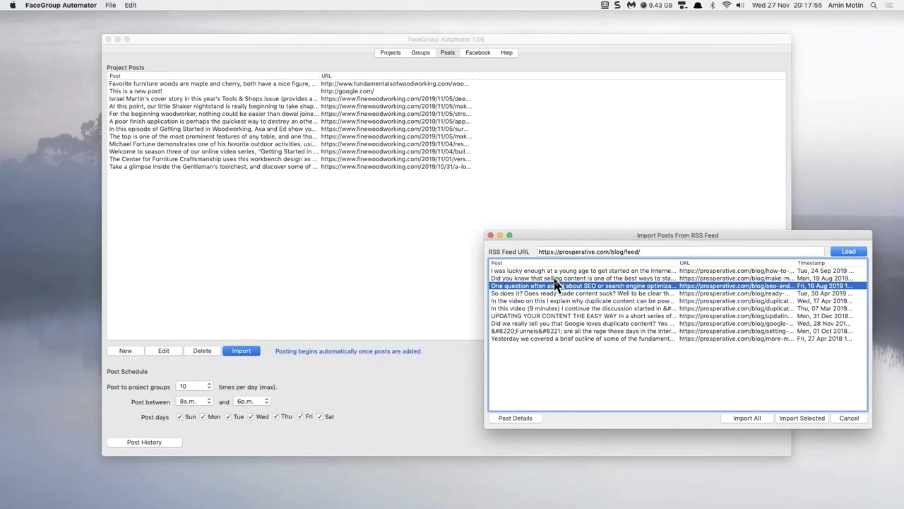
click(748, 417)
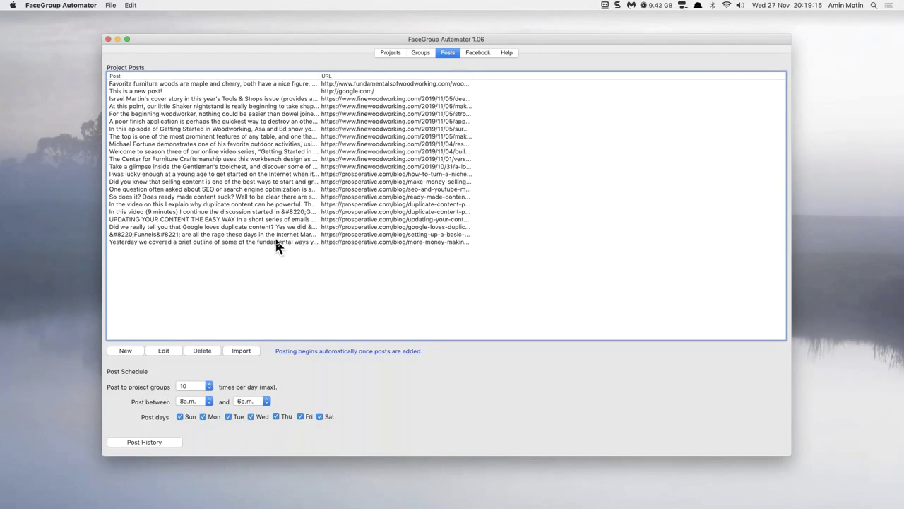
Step: Look over the help page, the project list, the project groups and the project's posts
click(509, 54)
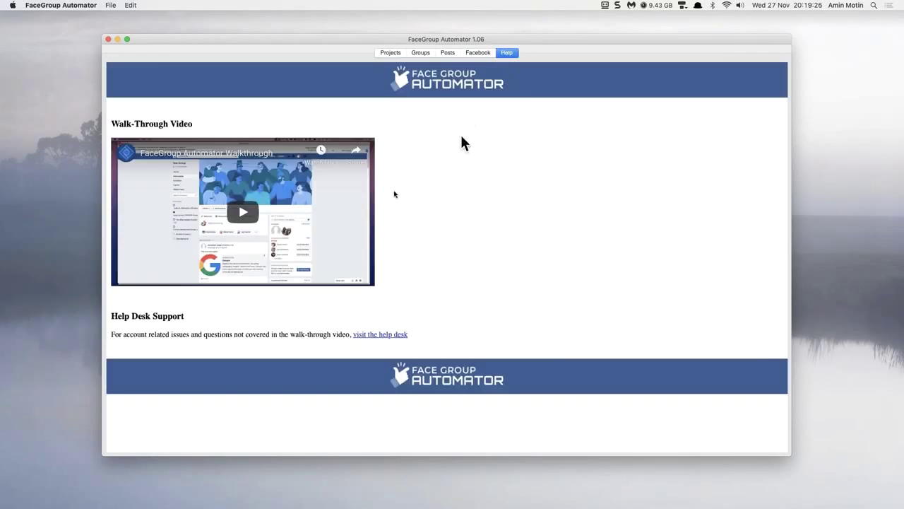
click(390, 53)
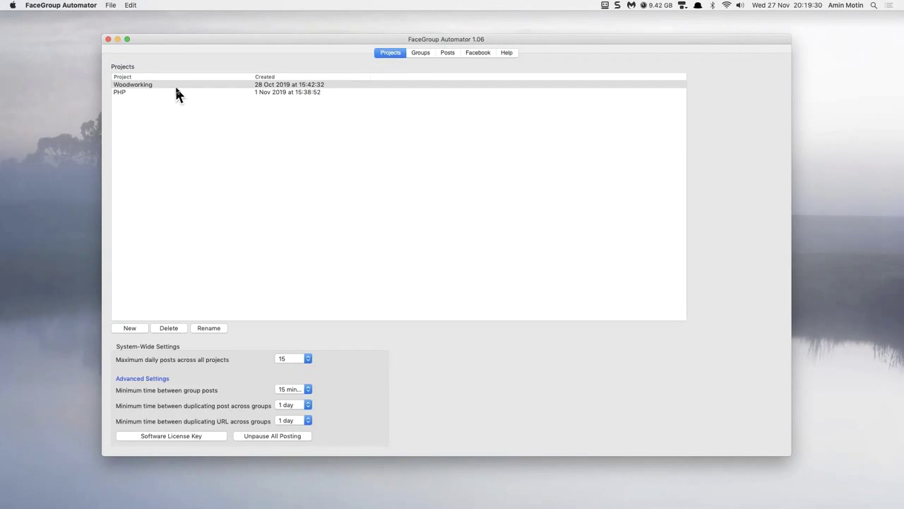
click(419, 51)
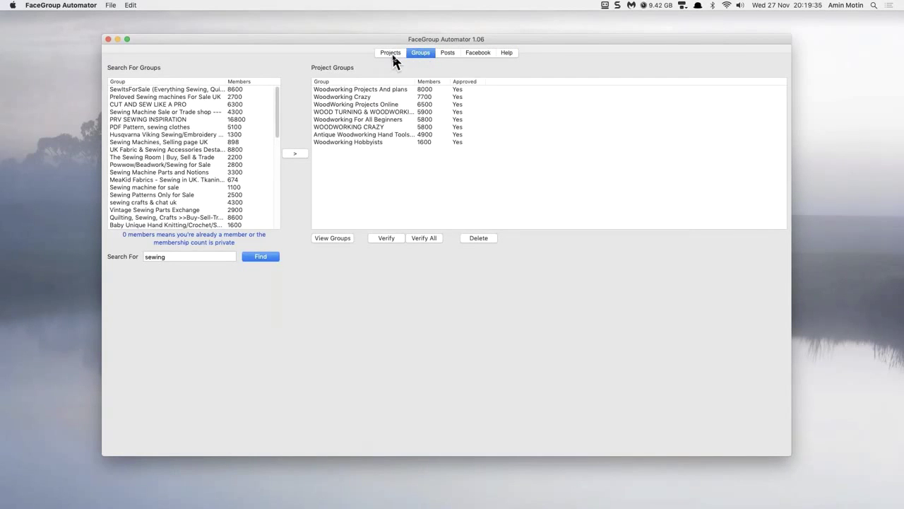
click(442, 56)
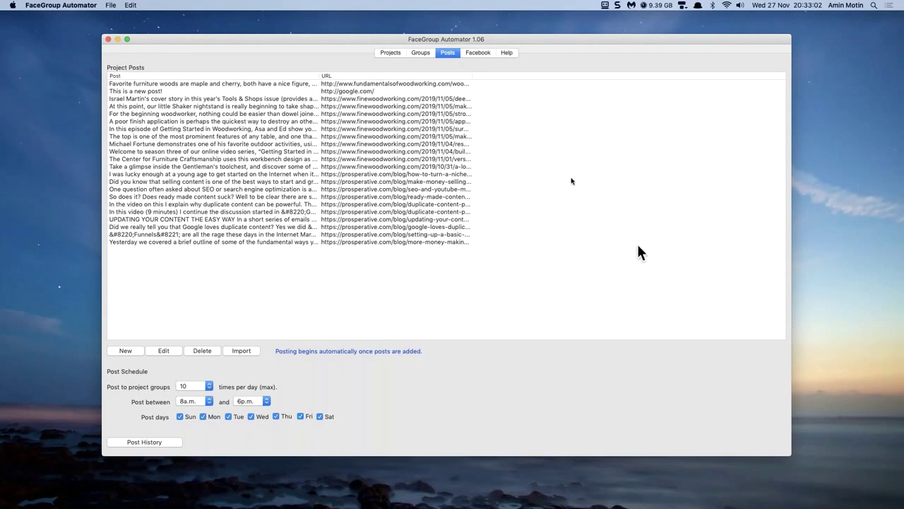
Step: Select the "Woodworking Projects And plans" group among the project groups
click(420, 54)
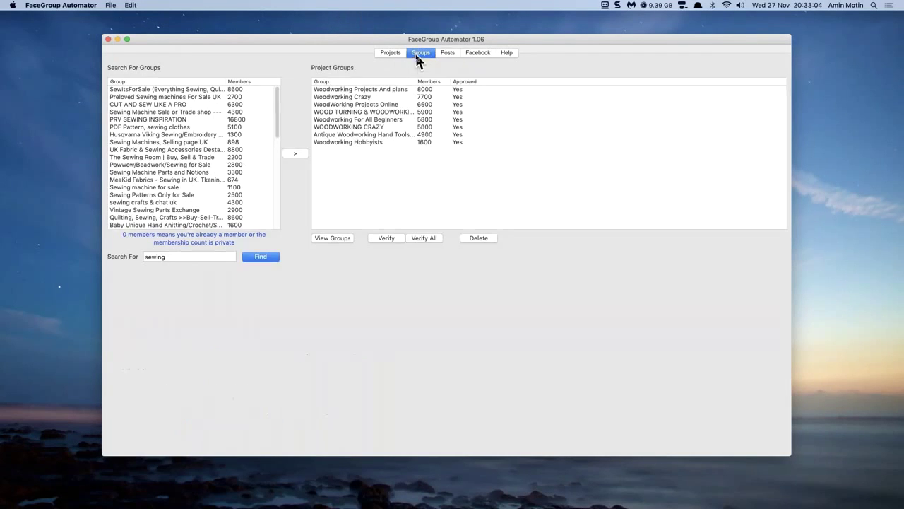
click(355, 90)
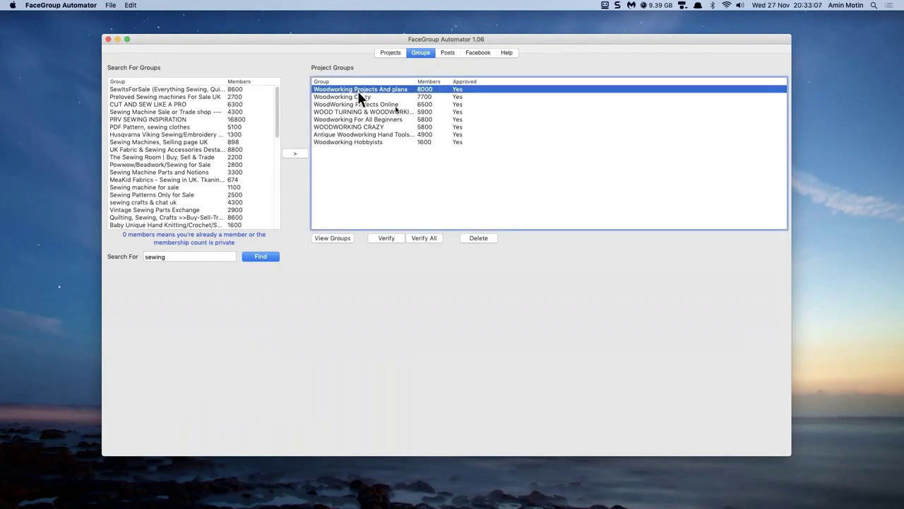